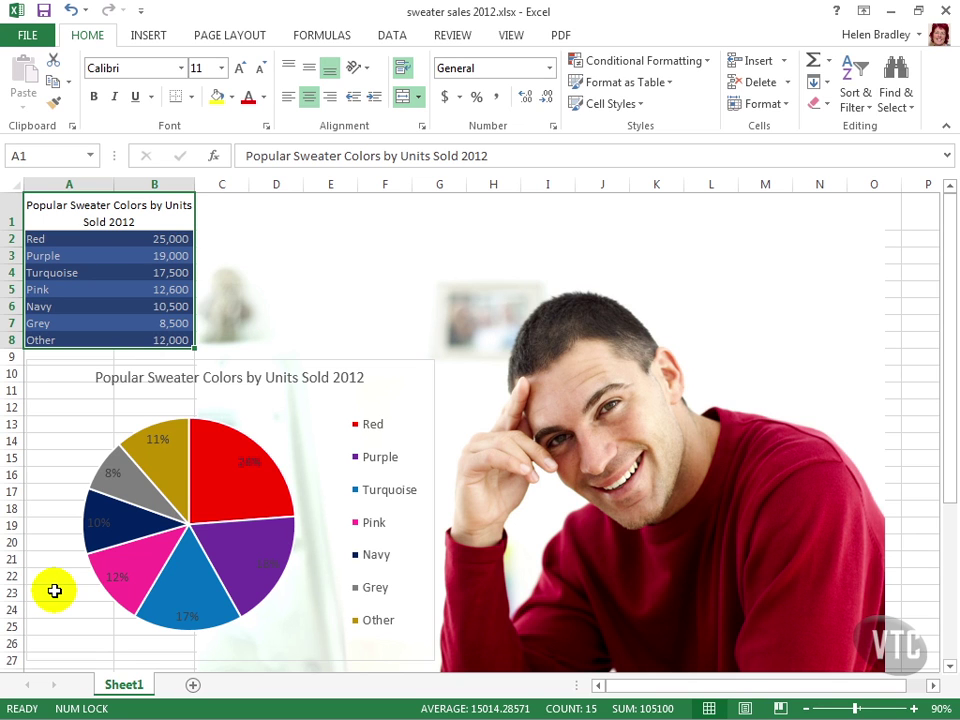
- Switch to the season sales workbook and search Office.com Clip Art for an online picture matching "check"
{"action": "left_click", "coordinate": [893, 12]}
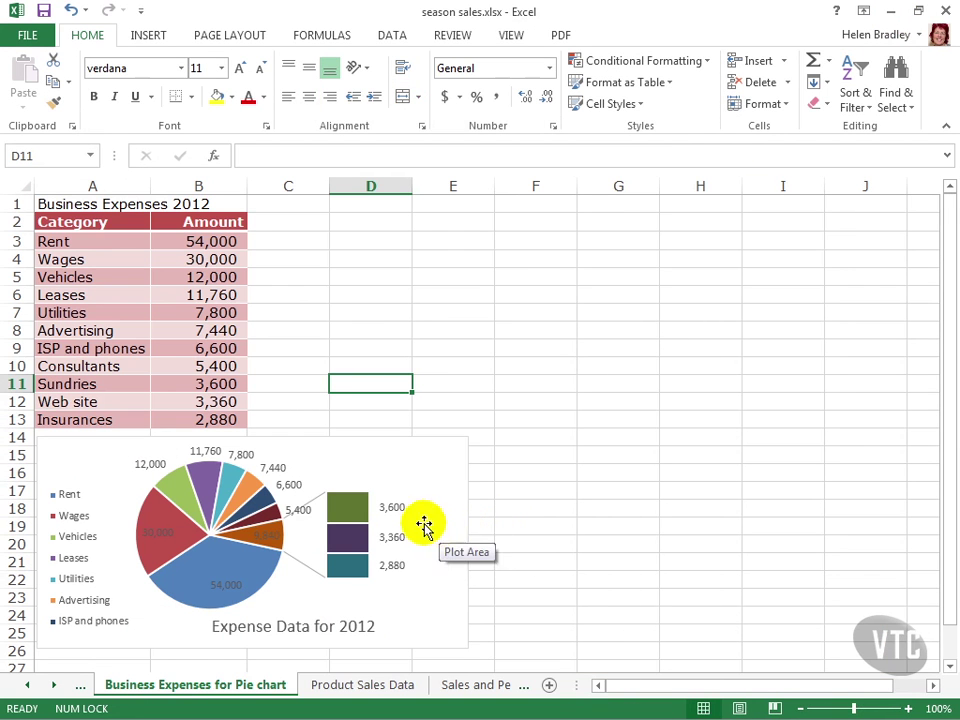
{"action": "left_click", "coordinate": [146, 35]}
{"action": "left_click", "coordinate": [215, 105]}
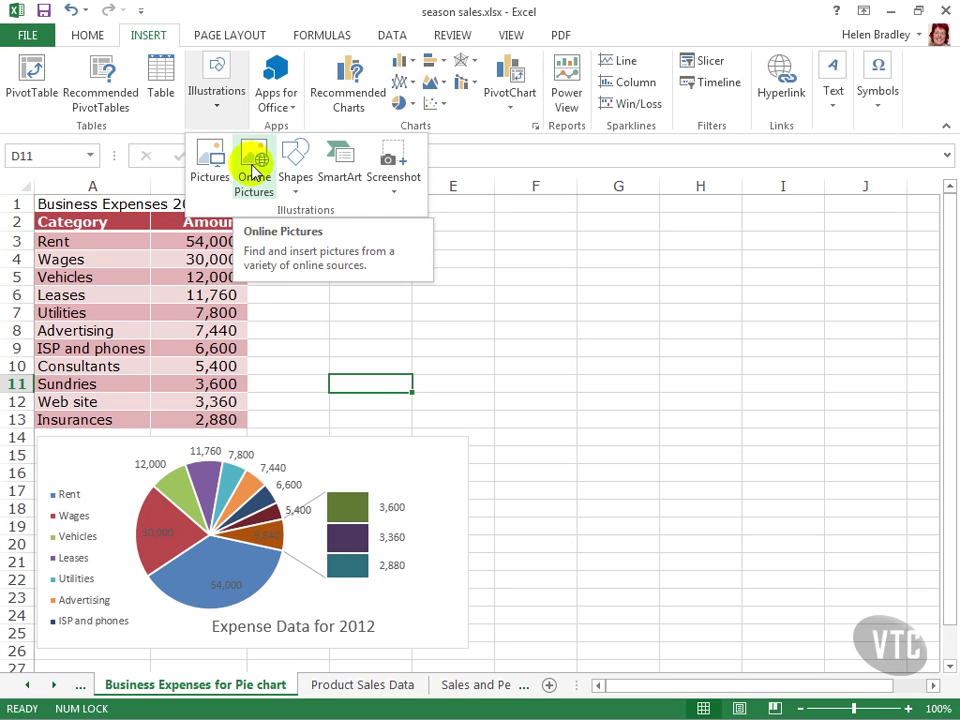
{"action": "left_click", "coordinate": [252, 170]}
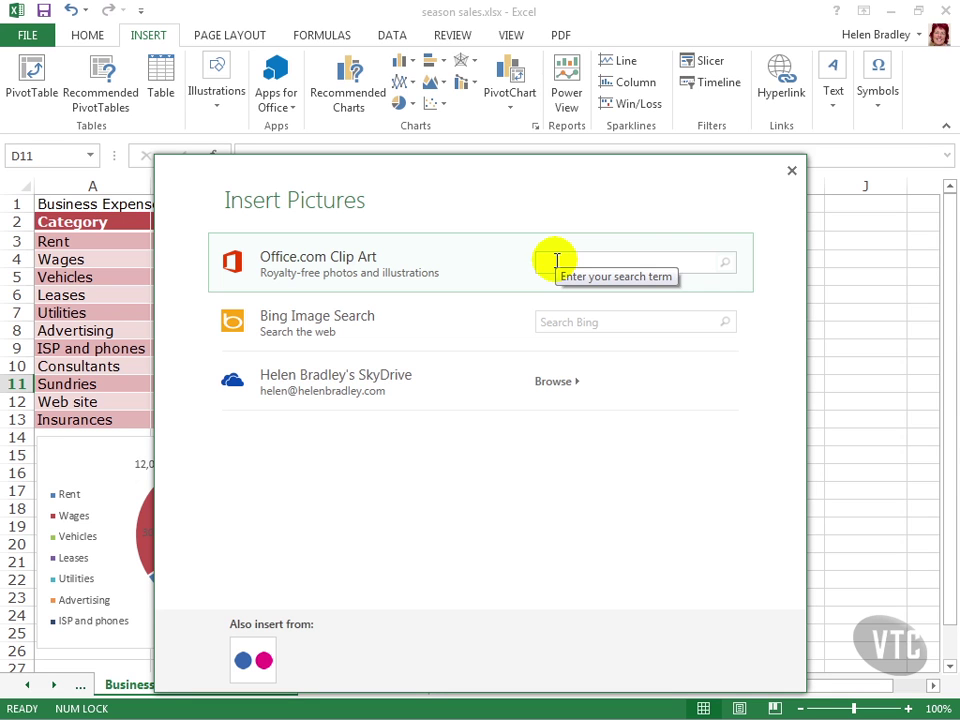
{"action": "type", "text": "s"}
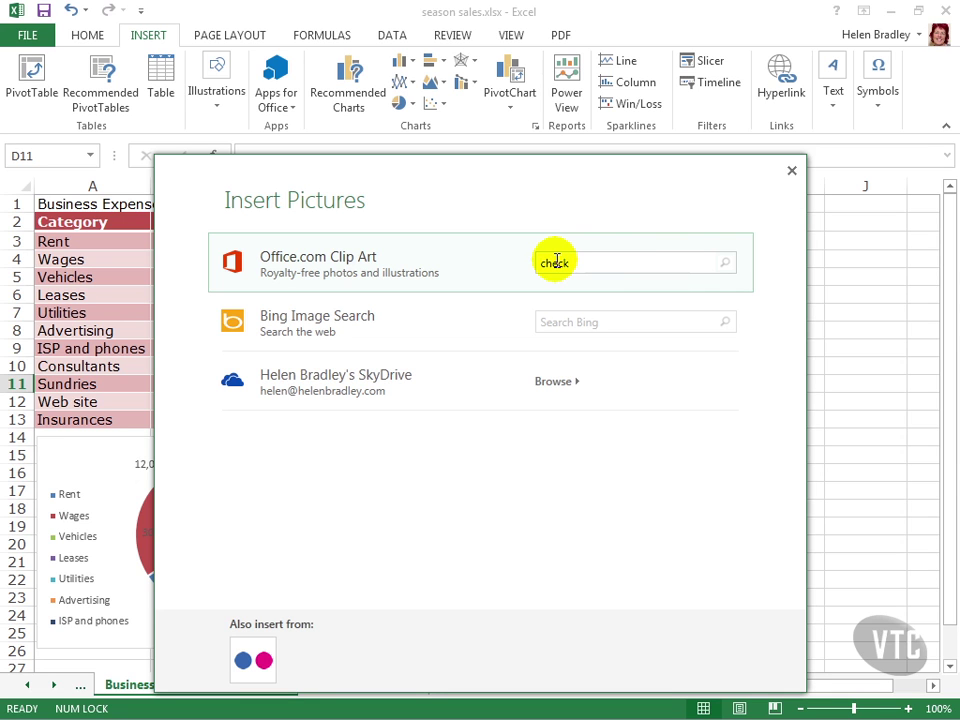
{"action": "left_click", "coordinate": [727, 266]}
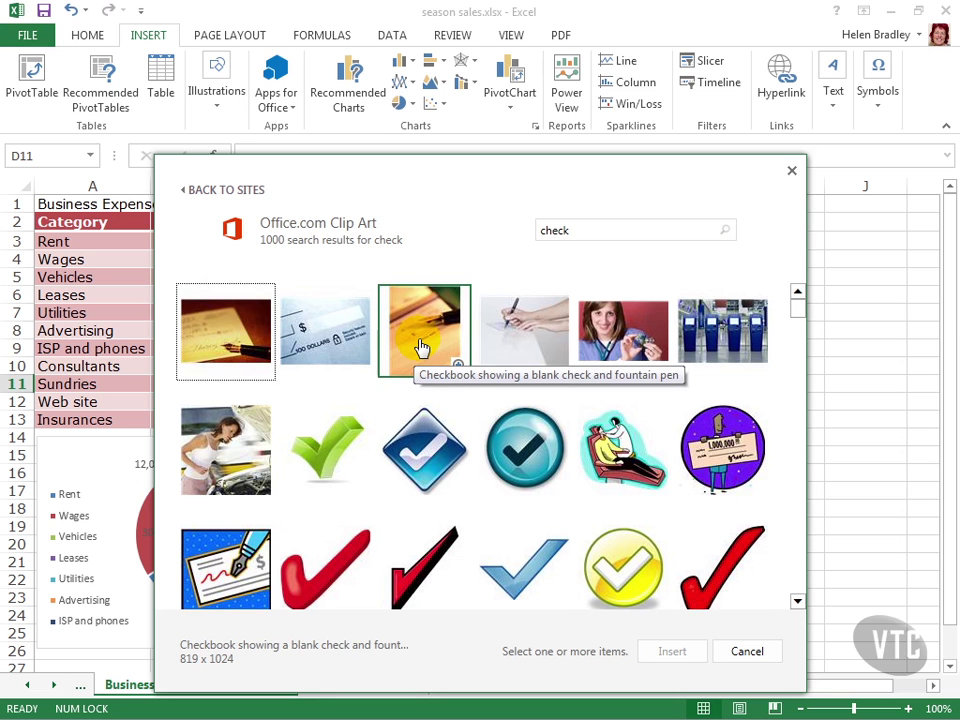
- View larger previews of the blank checkbook with fountain pen picture and the "Business payment made via cheques" picture
{"action": "left_click", "coordinate": [421, 345]}
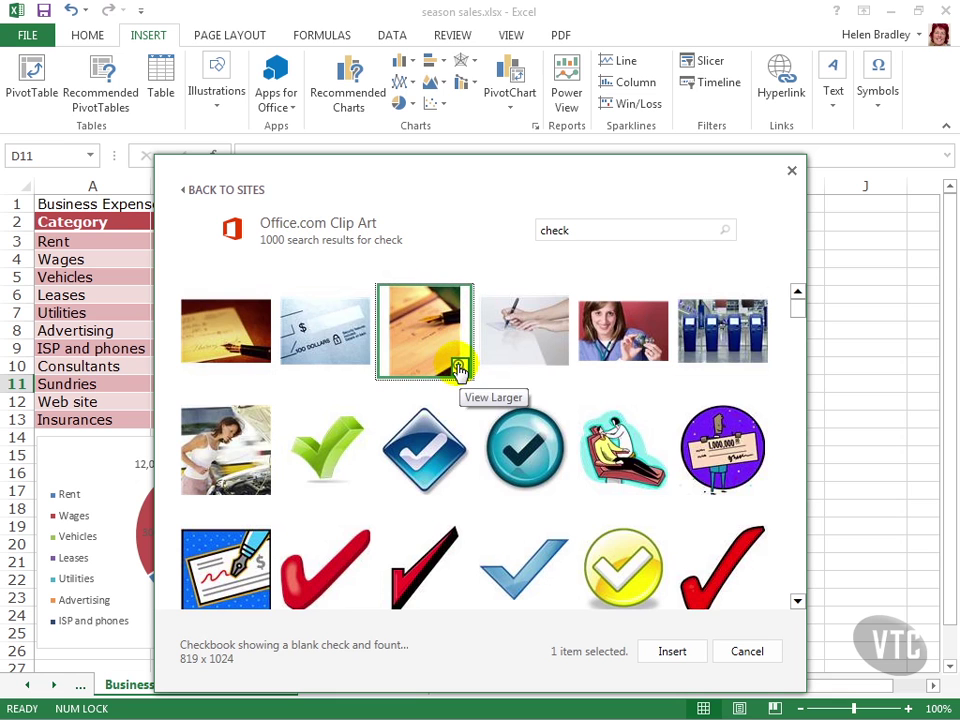
{"action": "left_click", "coordinate": [459, 370]}
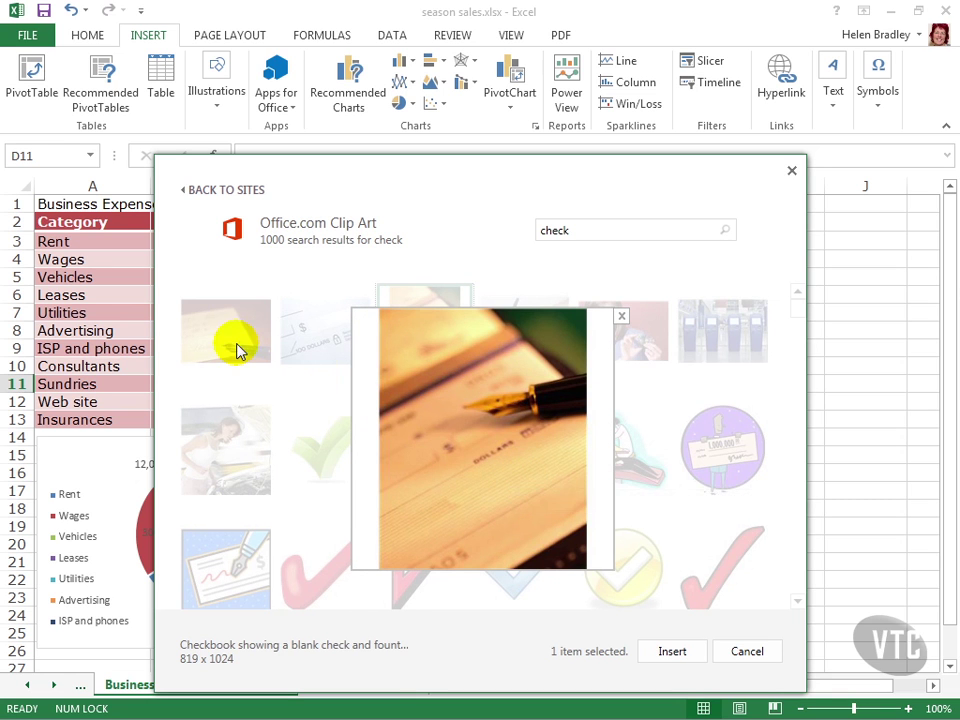
{"action": "left_click", "coordinate": [618, 316]}
{"action": "left_click", "coordinate": [252, 366]}
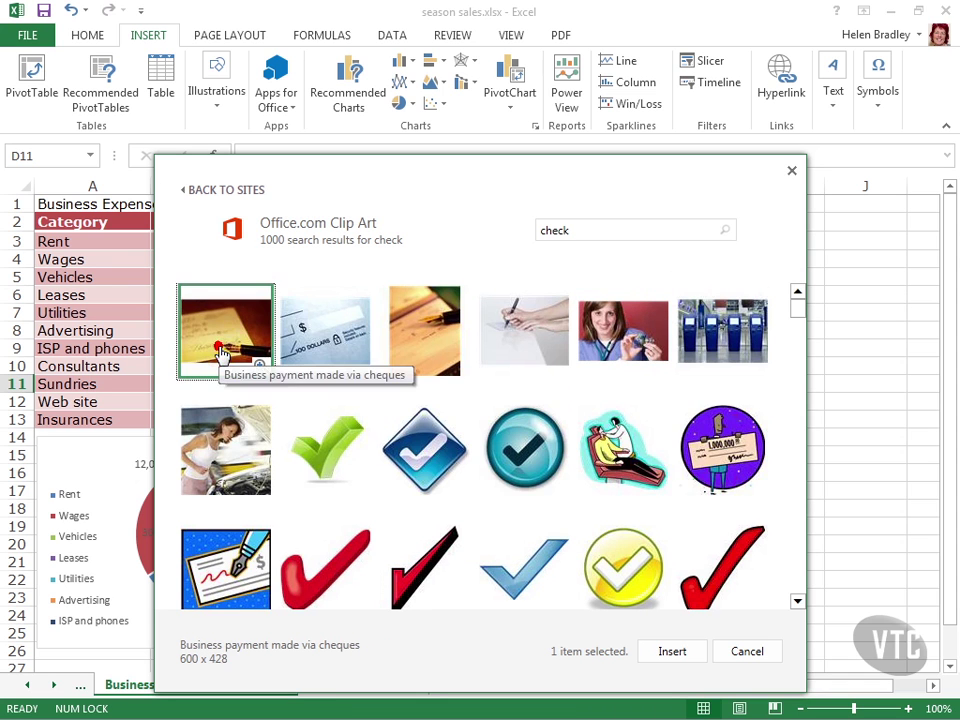
{"action": "left_click", "coordinate": [263, 368]}
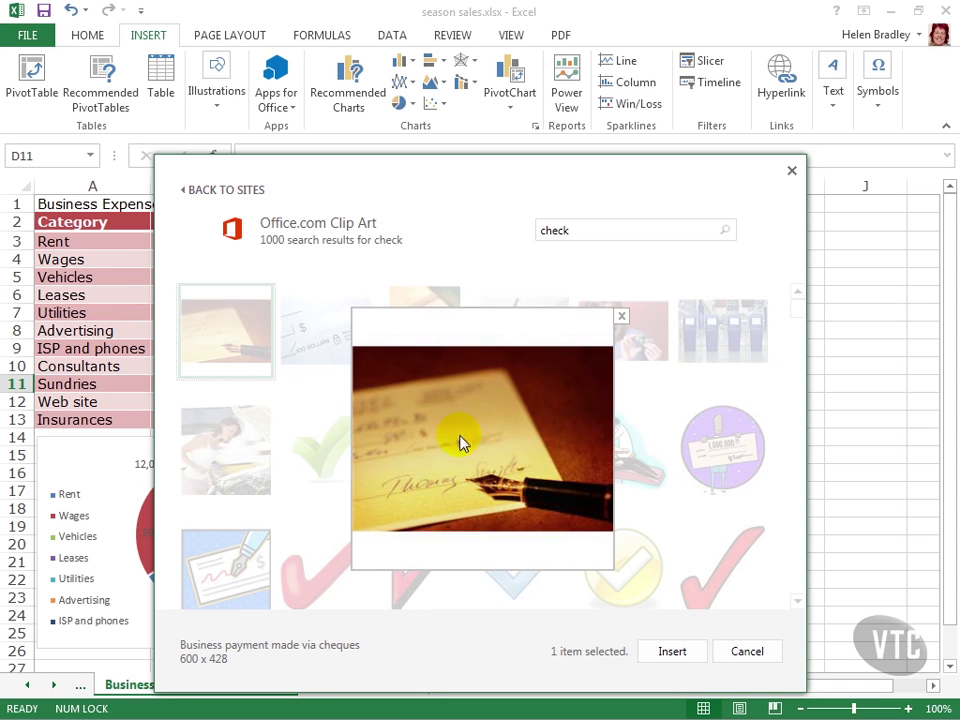
{"action": "left_click", "coordinate": [621, 317]}
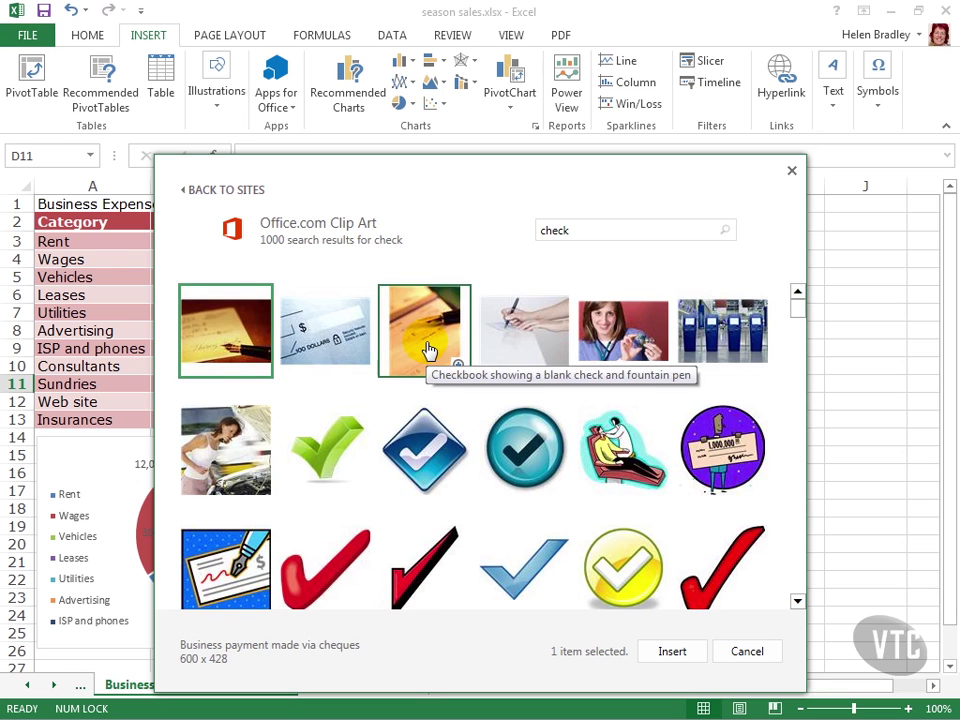
- Insert the clip art picture of a checkbook showing a blank check and fountain pen into the worksheet
{"action": "left_click", "coordinate": [425, 343]}
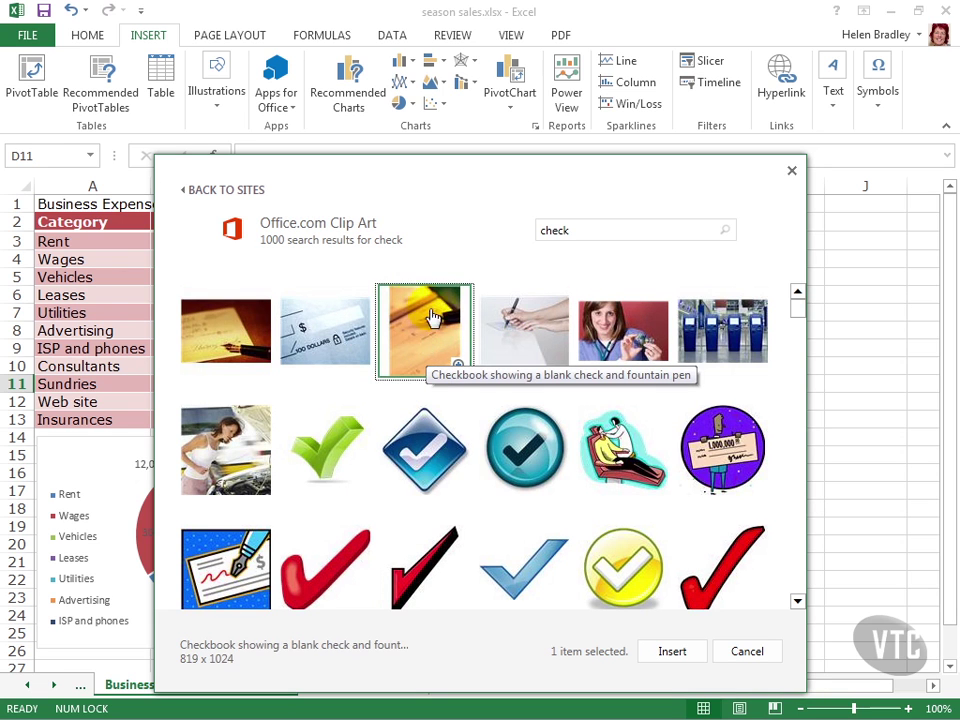
{"action": "left_click", "coordinate": [673, 652]}
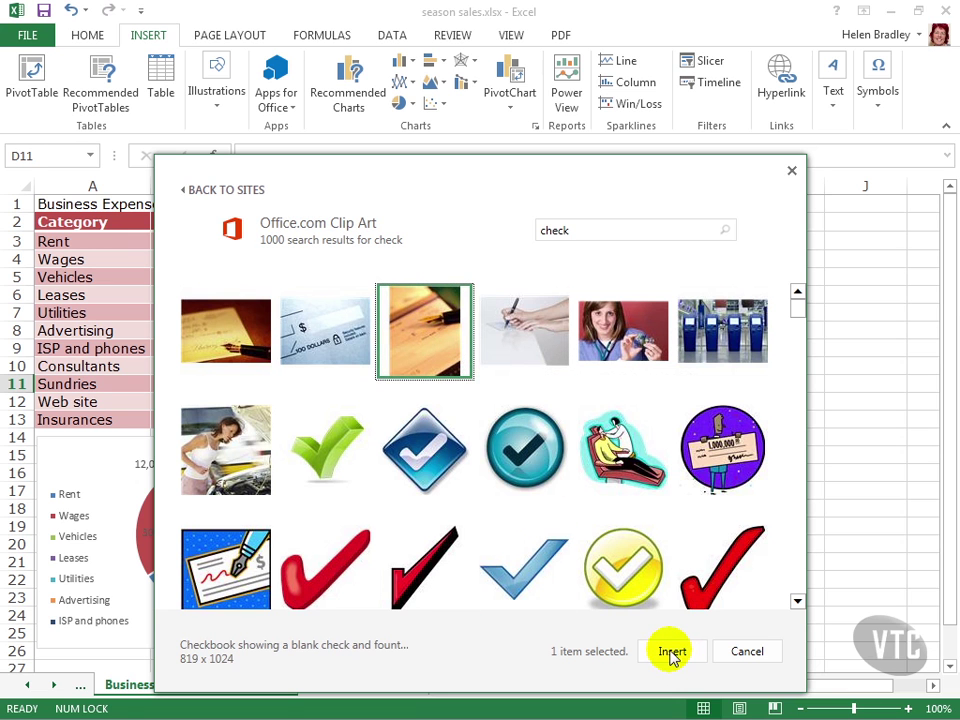
{"action": "left_click", "coordinate": [671, 654]}
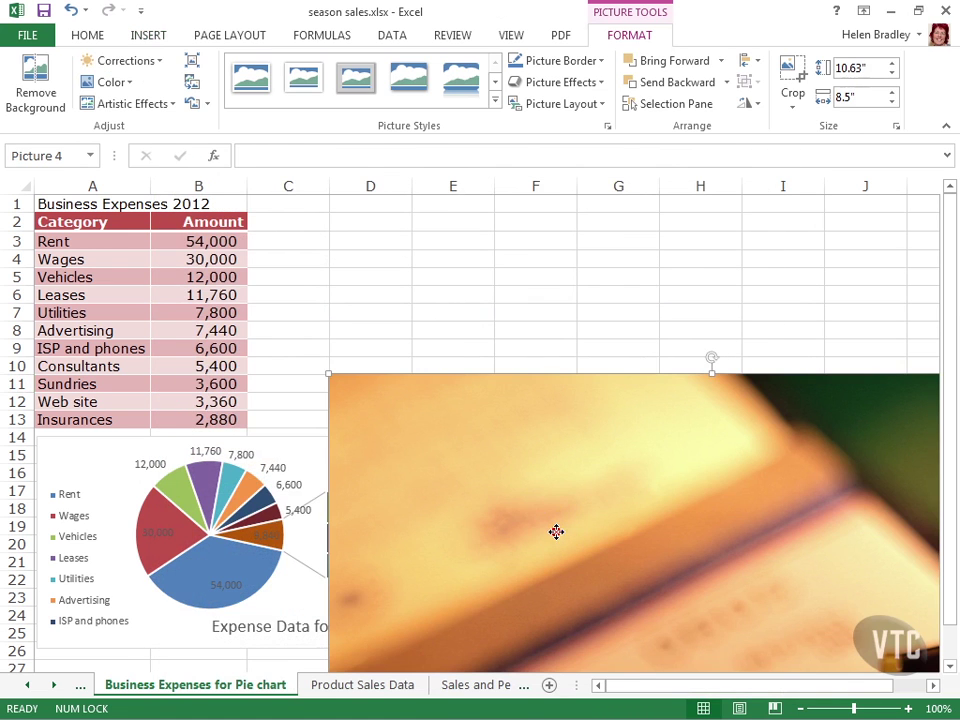
- Shrink the inserted check picture to about 4.6" high by 3.68" wide and place it beside the expenses table from column C
{"action": "left_click_drag", "start_coordinate": [555, 531], "coordinate": [338, 363]}
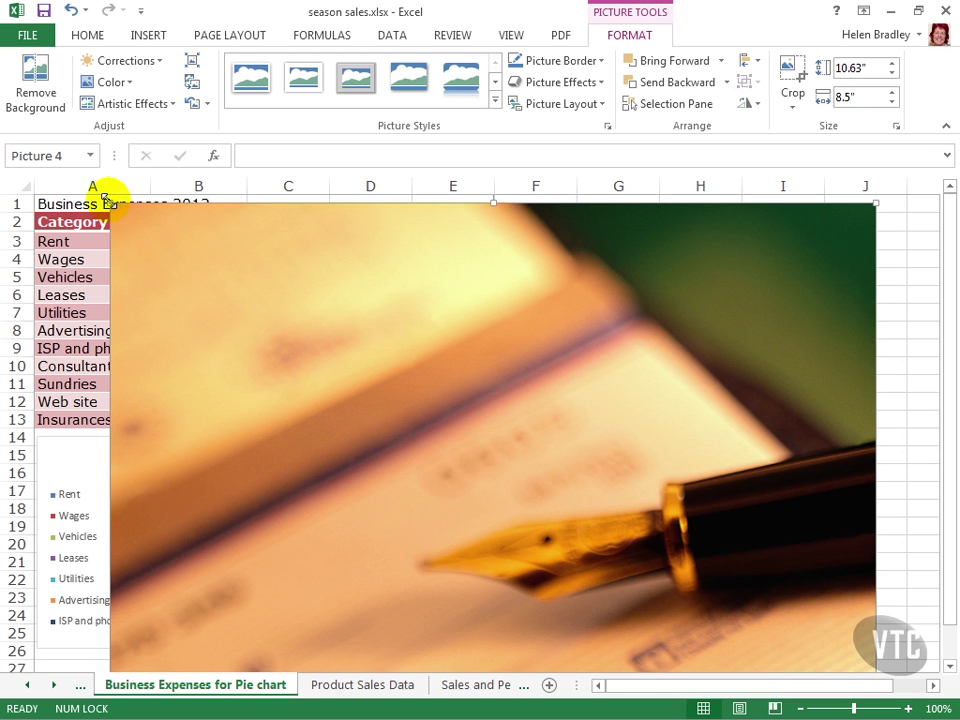
{"action": "left_click_drag", "start_coordinate": [105, 199], "coordinate": [503, 567]}
{"action": "left_click_drag", "start_coordinate": [572, 589], "coordinate": [414, 278]}
{"action": "left_click_drag", "start_coordinate": [245, 242], "coordinate": [388, 420]}
{"action": "left_click_drag", "start_coordinate": [463, 476], "coordinate": [328, 253]}
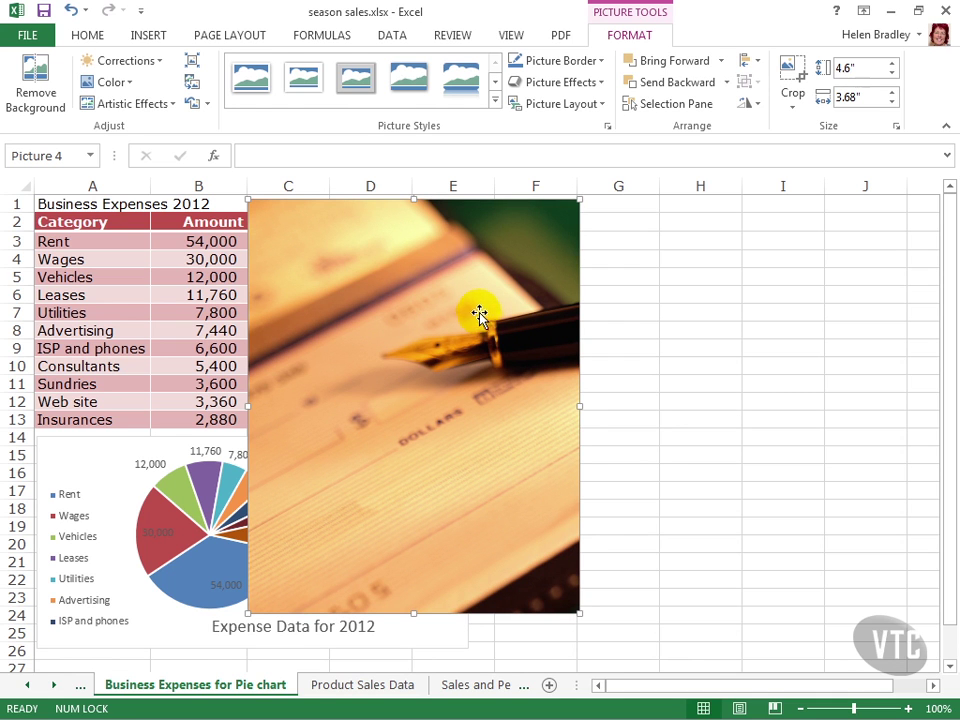
- Recolor the check picture with the light variant of Blue, Accent color 1
{"action": "left_click", "coordinate": [753, 103]}
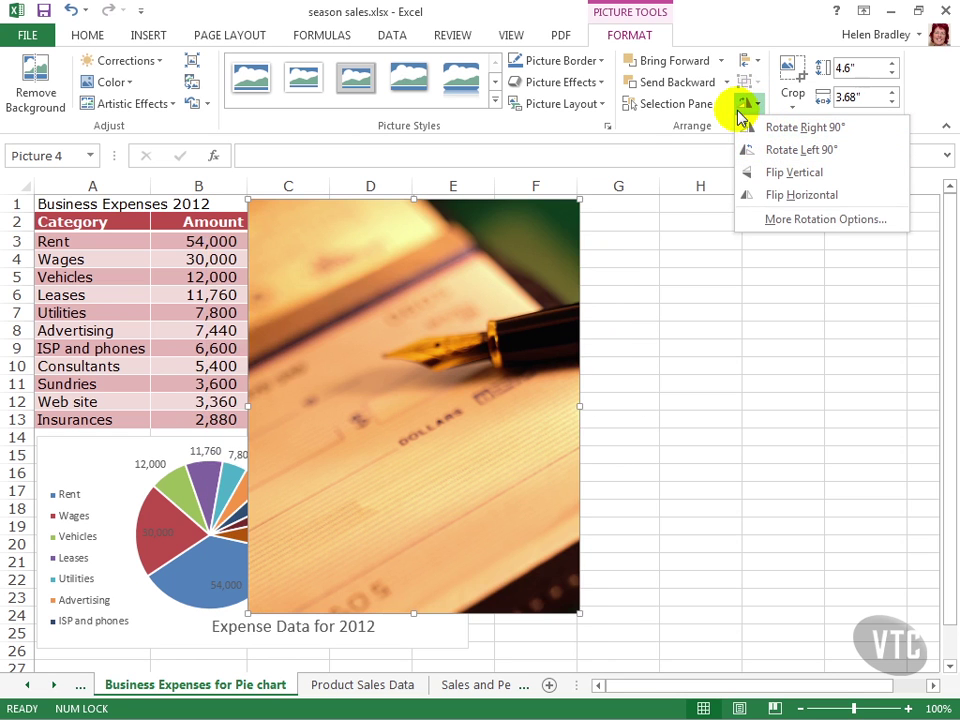
{"action": "left_click", "coordinate": [117, 80]}
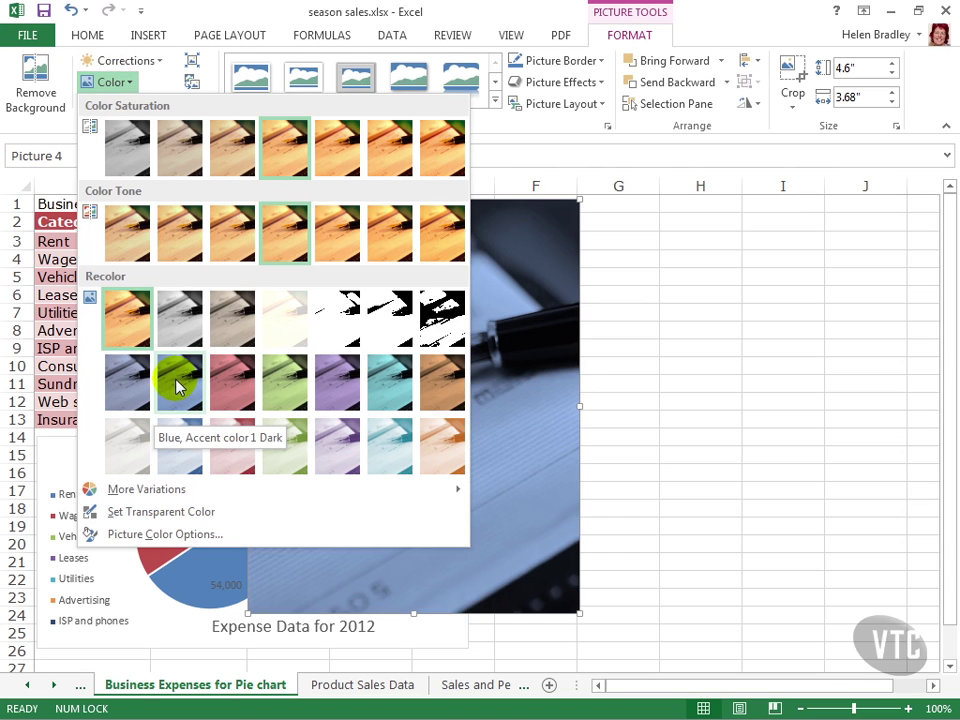
{"action": "left_click", "coordinate": [172, 455]}
{"action": "left_click", "coordinate": [171, 453]}
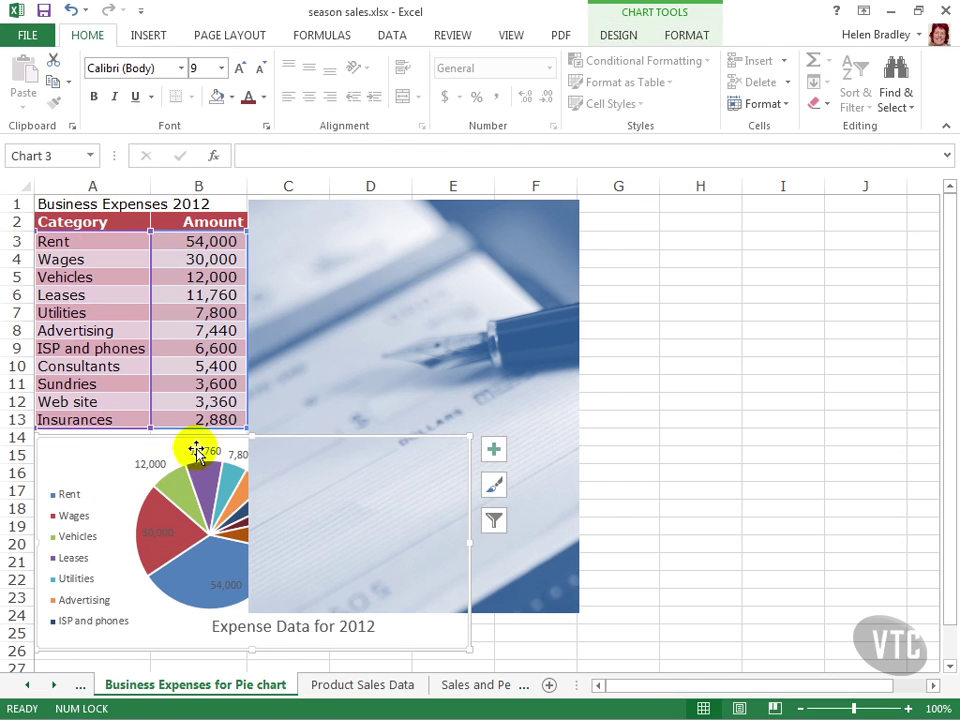
- Reselect the check picture and preview the available artistic effects without applying one
{"action": "left_click", "coordinate": [420, 258]}
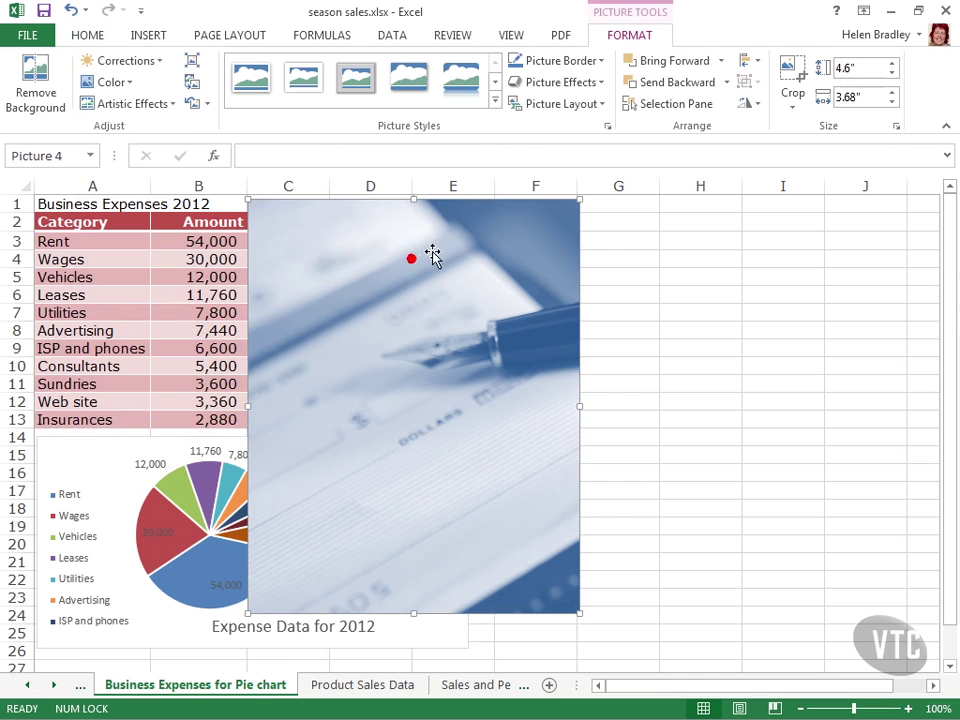
{"action": "left_click", "coordinate": [163, 102]}
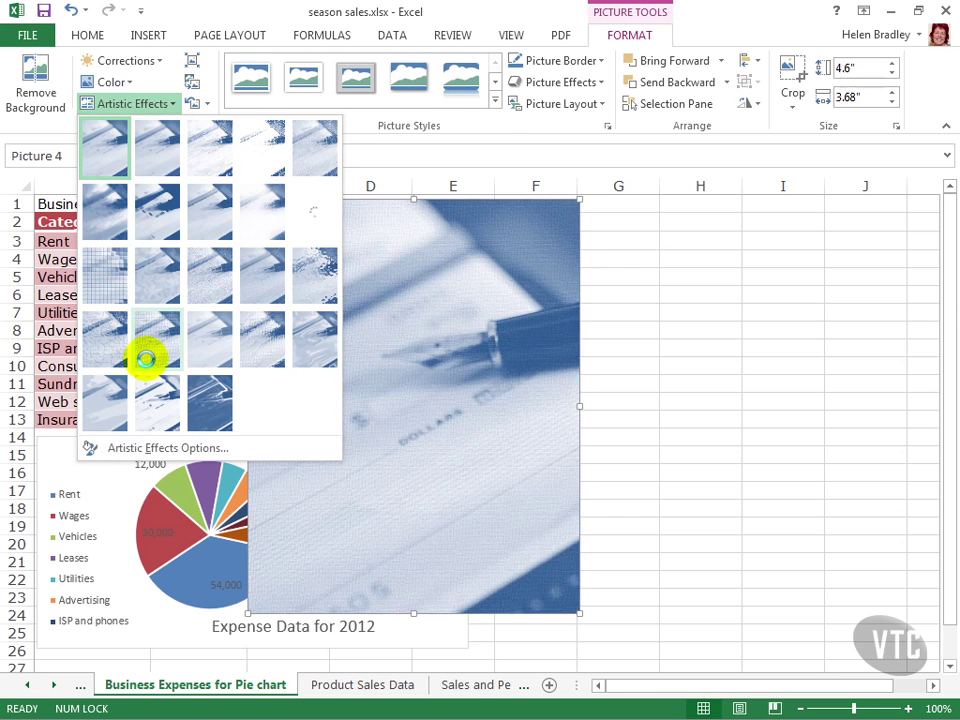
{"action": "left_click", "coordinate": [510, 233]}
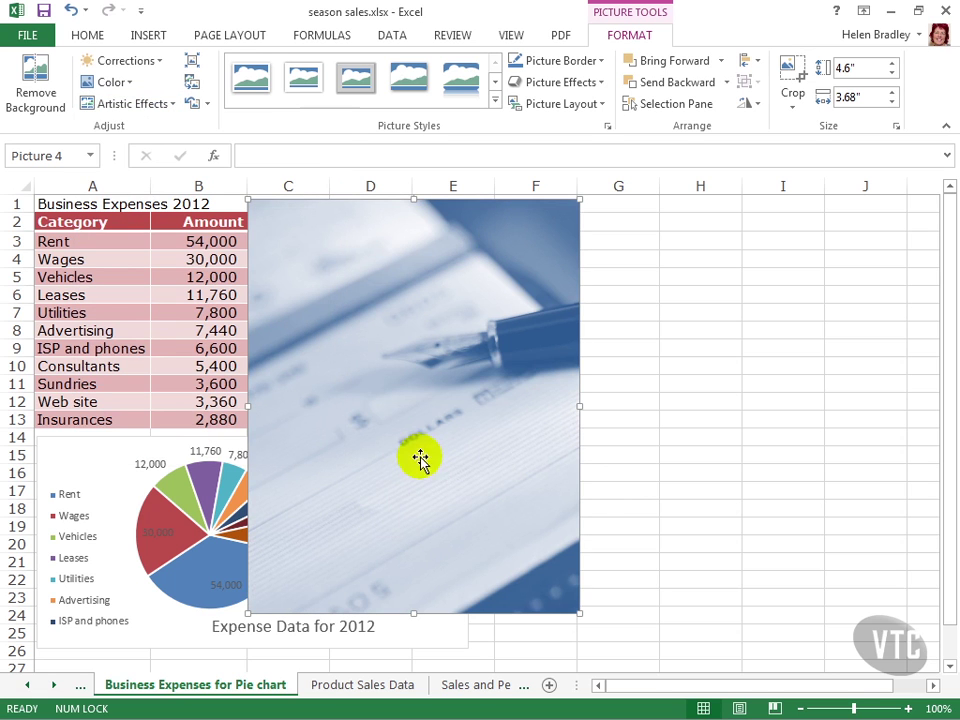
- Crop strips off the bottom and top of the check picture, reducing its height to about 4.01"
{"action": "left_click", "coordinate": [790, 68]}
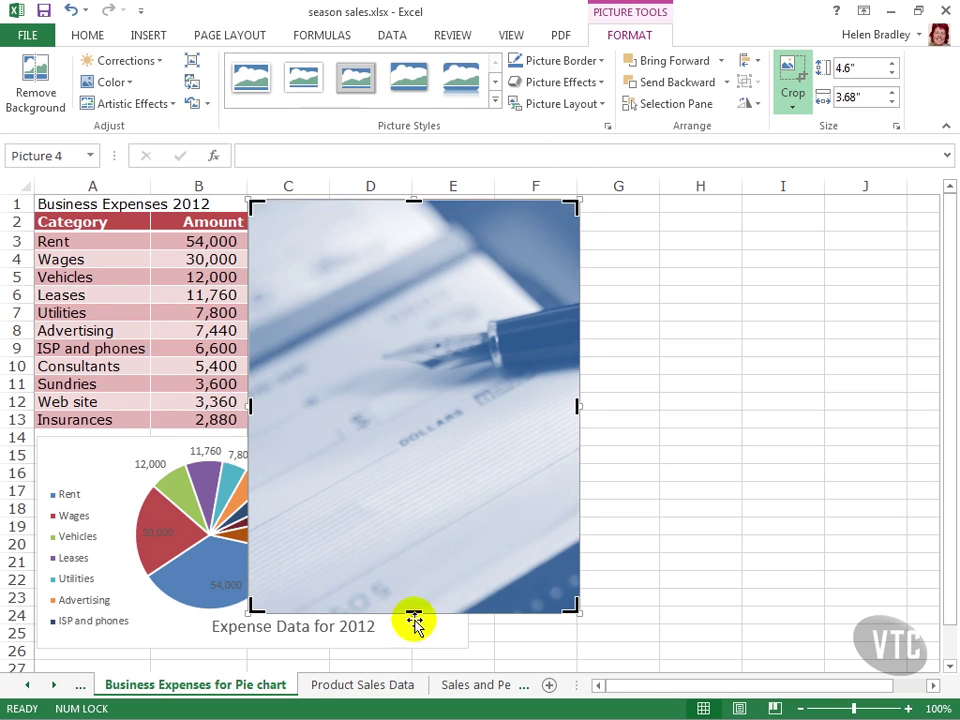
{"action": "left_click_drag", "start_coordinate": [413, 614], "coordinate": [413, 573]}
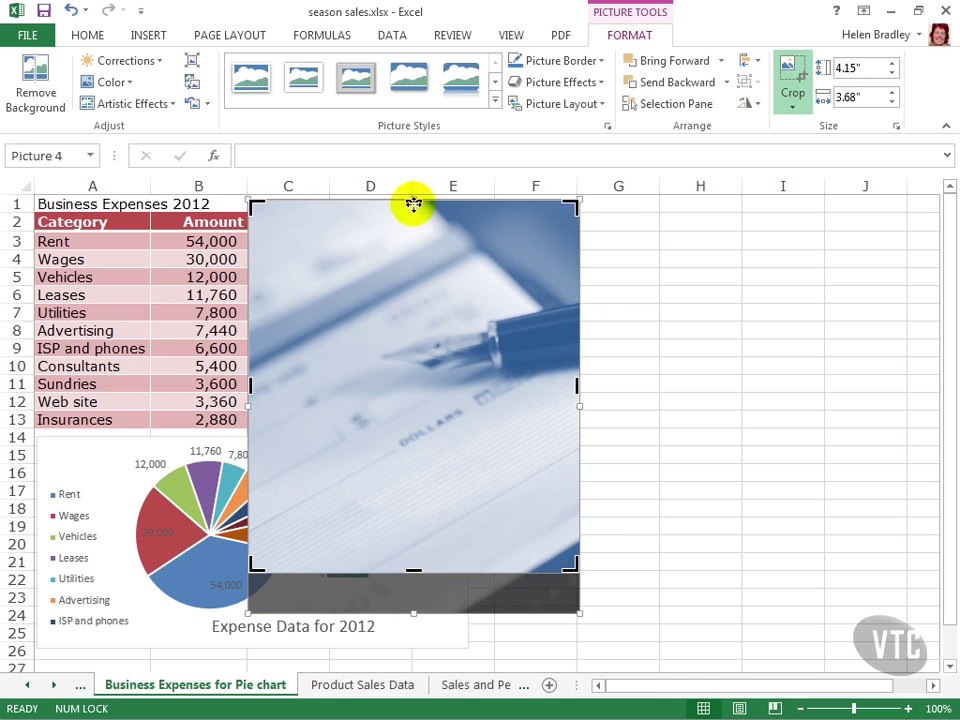
{"action": "left_click_drag", "start_coordinate": [413, 200], "coordinate": [413, 210]}
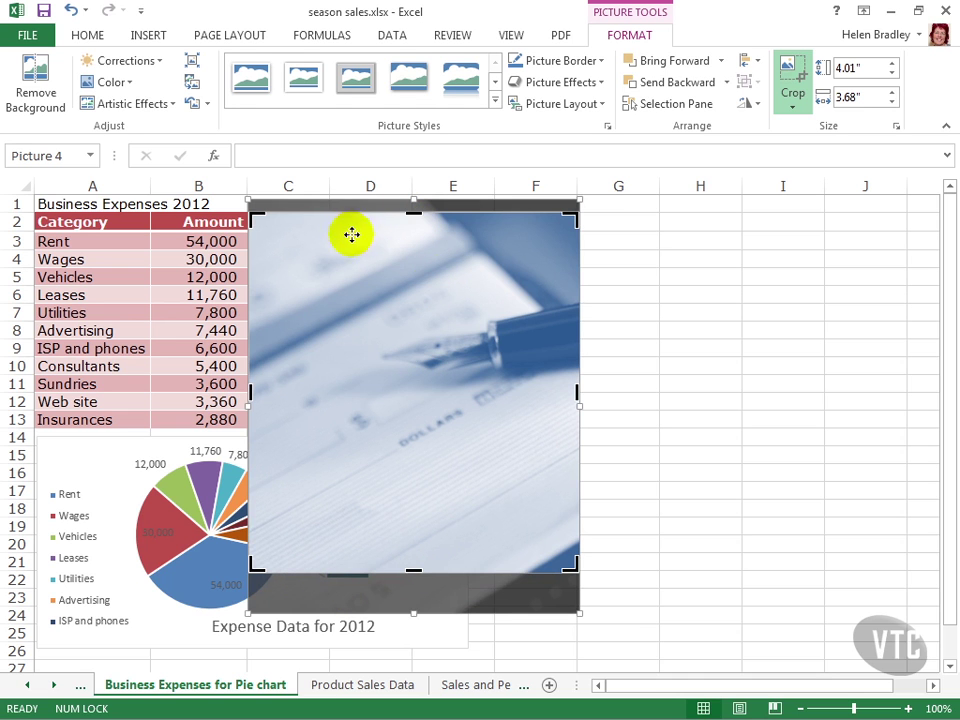
{"action": "left_click", "coordinate": [791, 68]}
- Move the cropped picture across the table and chart, then back beside the table, starting at column C and row 1
{"action": "left_click_drag", "start_coordinate": [389, 428], "coordinate": [222, 425]}
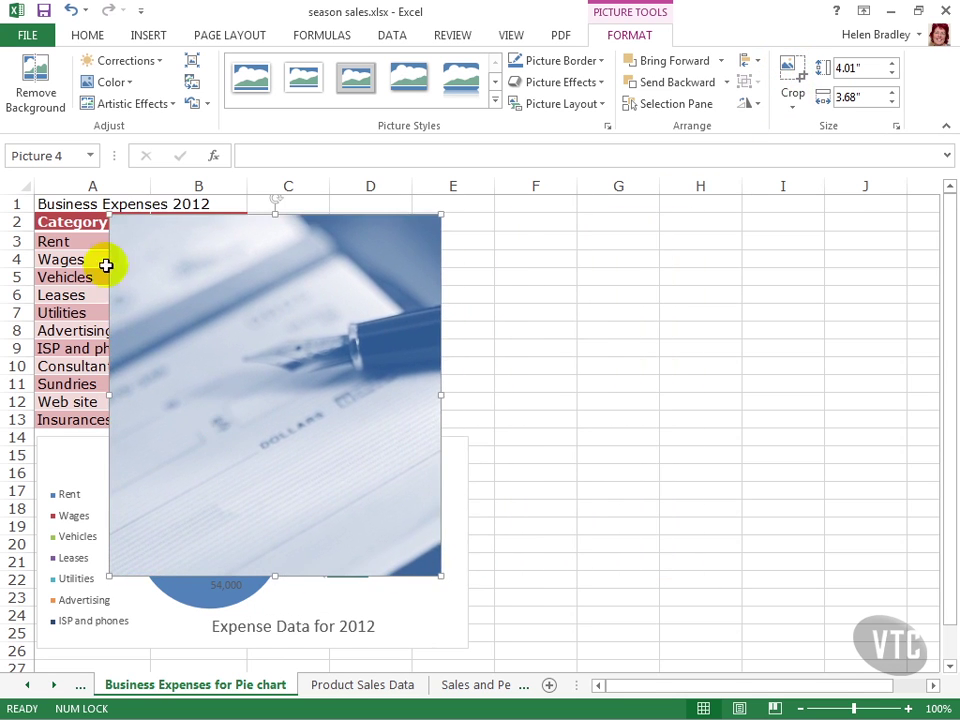
{"action": "left_click_drag", "start_coordinate": [146, 326], "coordinate": [348, 330]}
{"action": "left_click_drag", "start_coordinate": [473, 406], "coordinate": [411, 376]}
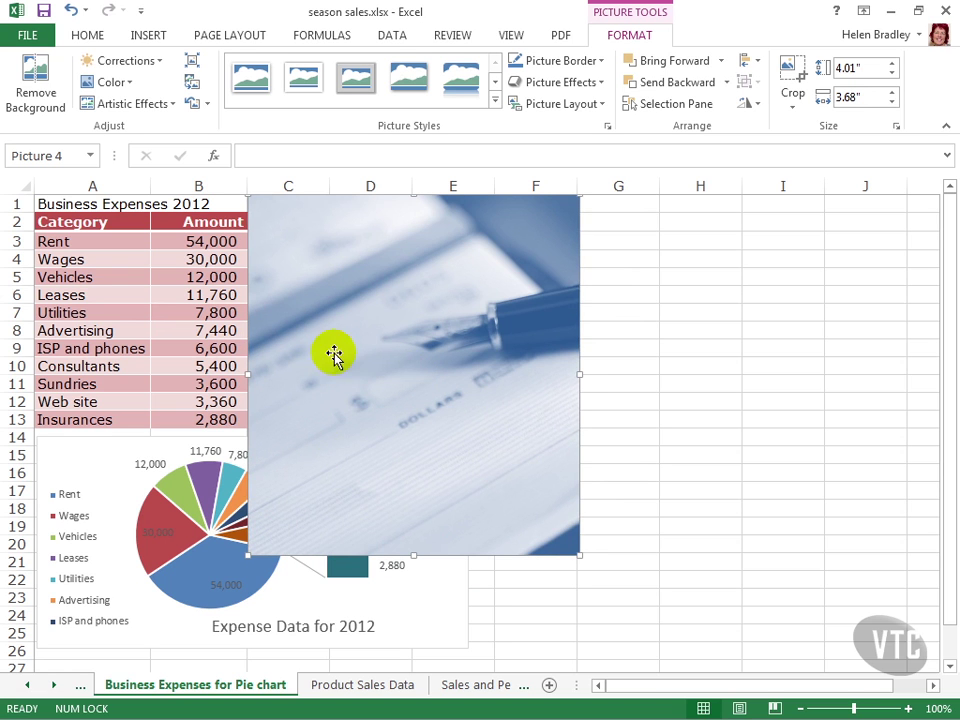
- Send the check picture to the back behind the pie chart and reposition it beside the table at the top of column C
{"action": "right_click", "coordinate": [370, 305]}
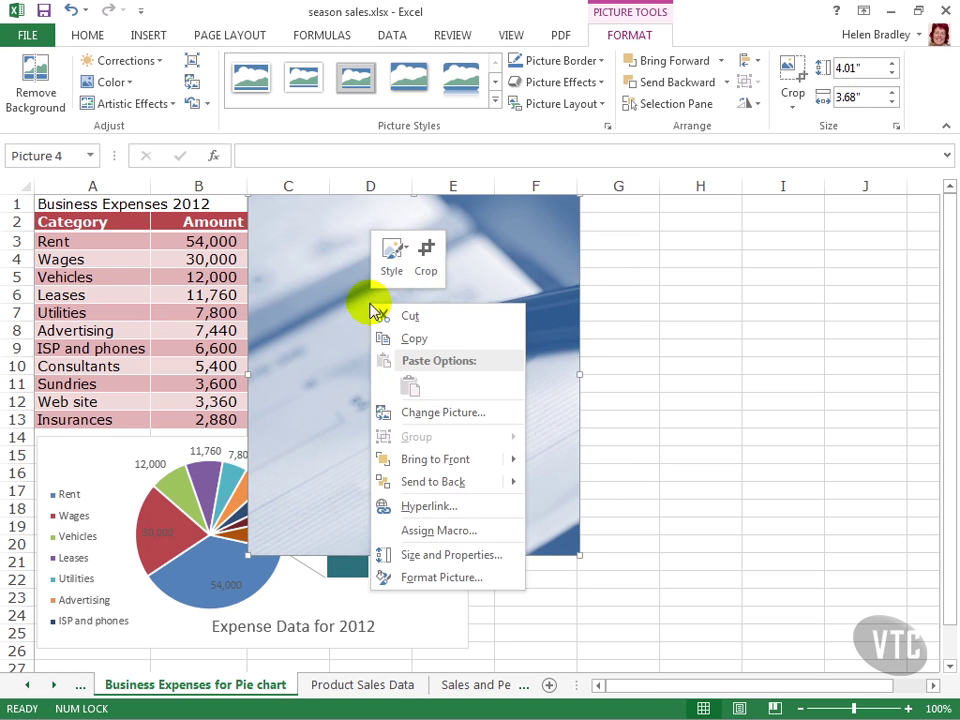
{"action": "mouse_move", "coordinate": [428, 485]}
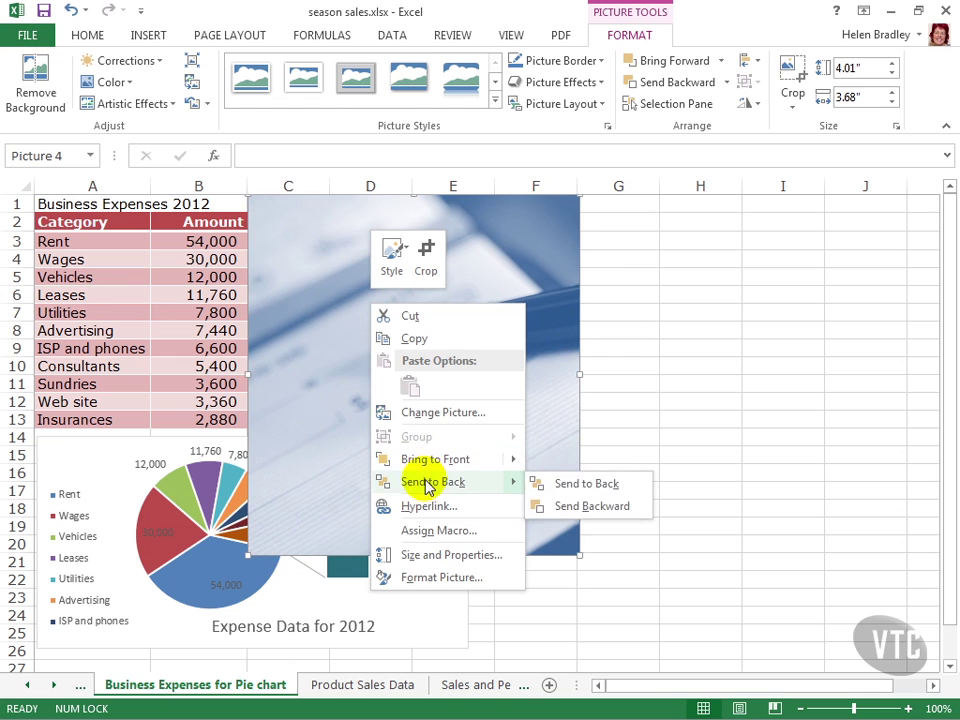
{"action": "left_click", "coordinate": [567, 487]}
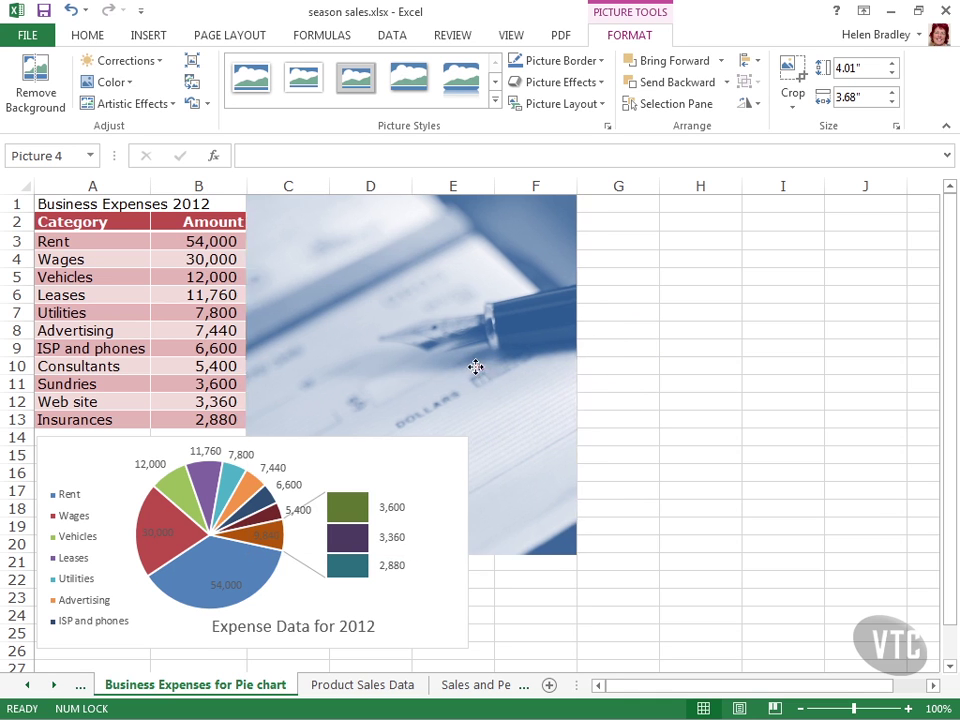
{"action": "left_click_drag", "start_coordinate": [480, 368], "coordinate": [410, 374]}
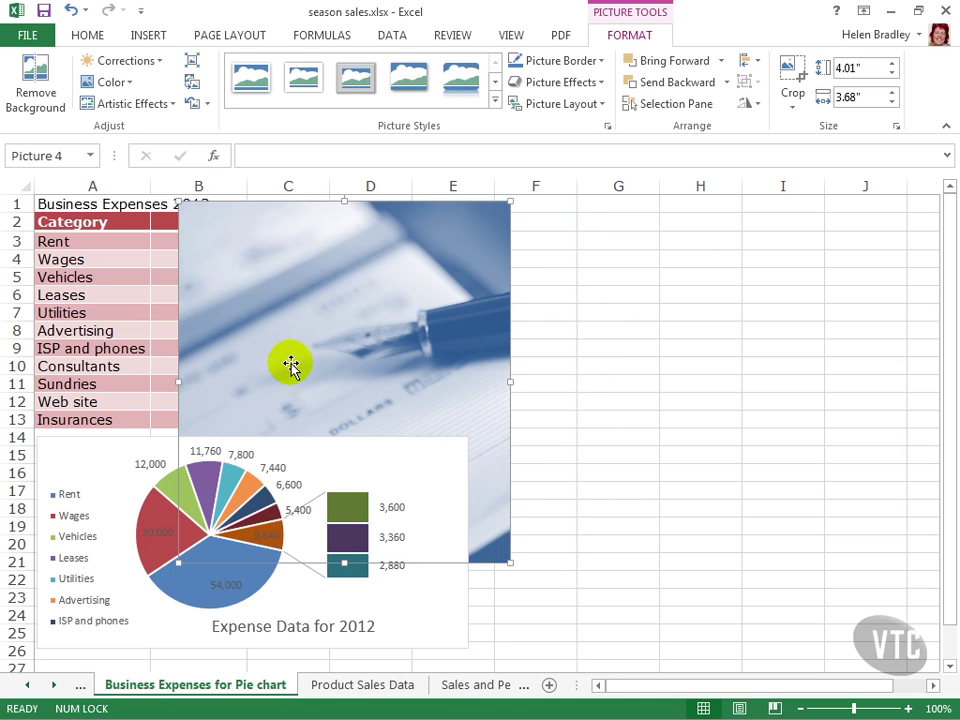
{"action": "left_click_drag", "start_coordinate": [277, 362], "coordinate": [349, 347]}
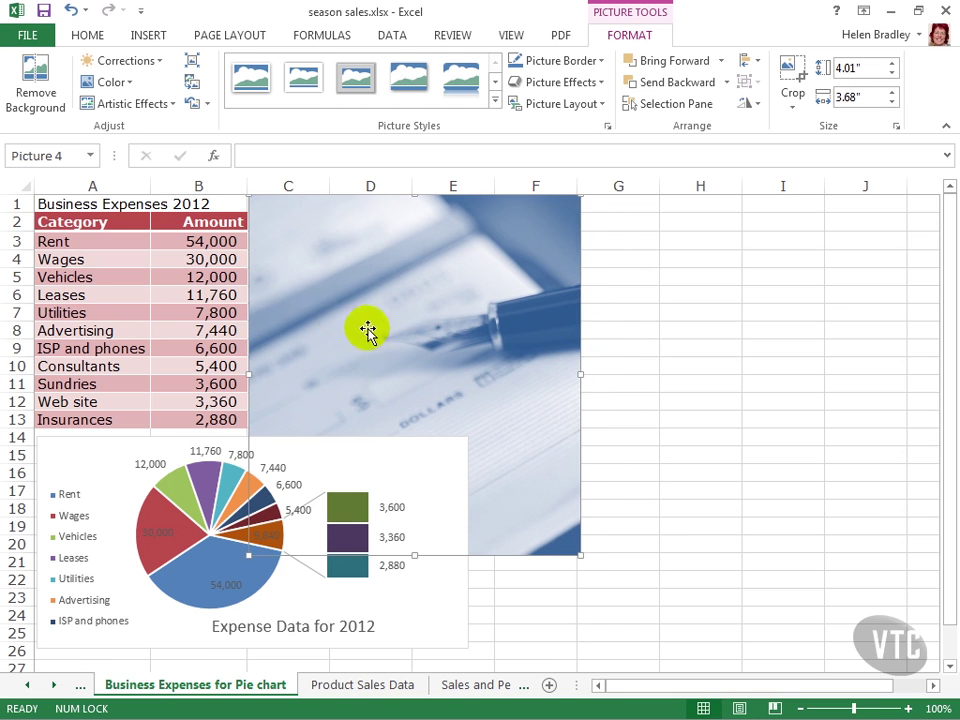